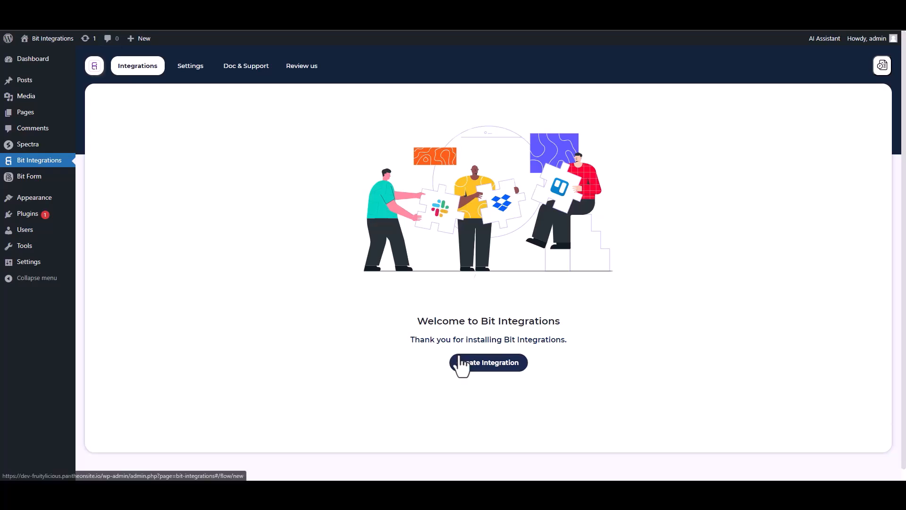
Start a new integration with Spectra, found by searching 'sp', and fetch its form data
text(sp)
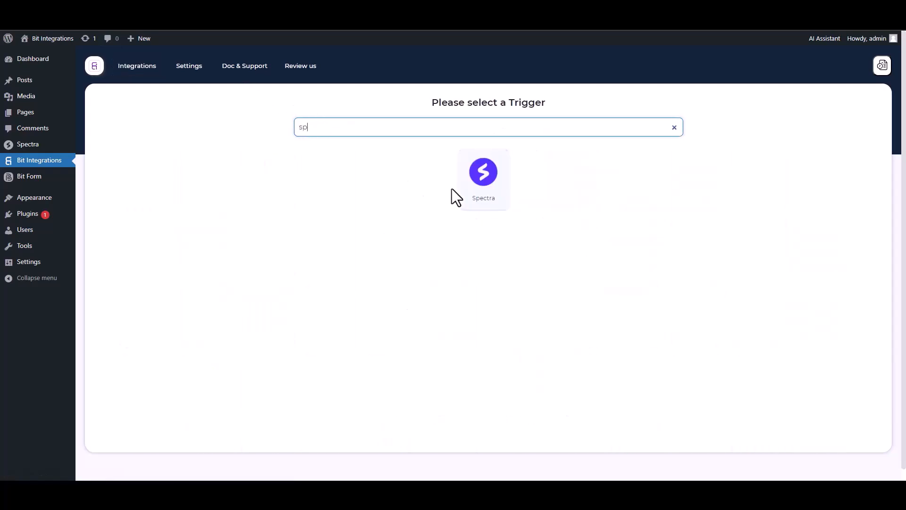
click(462, 188)
click(485, 218)
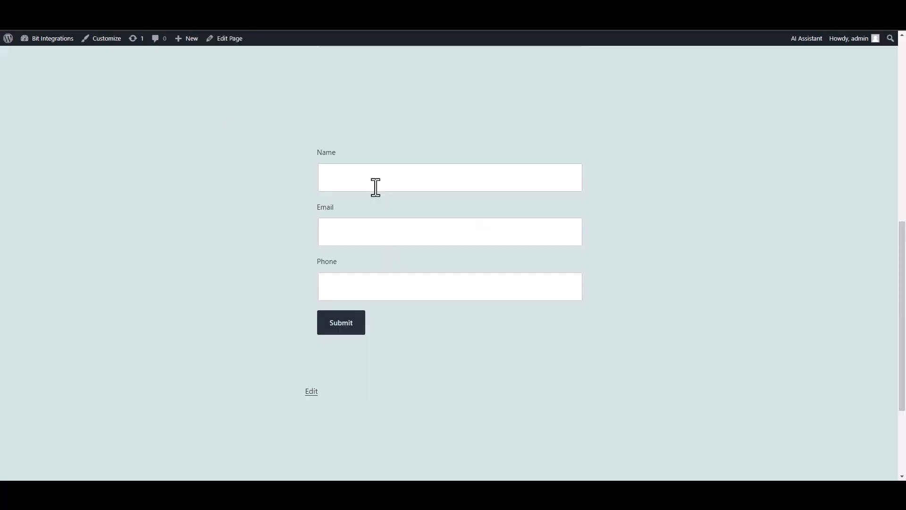
Submit the front-end form with Name 'test', a test e-mail address and a test phone number
click(375, 186)
text(test)
click(536, 234)
text(test@gmail.com)
key(Tab)
text(45645625)
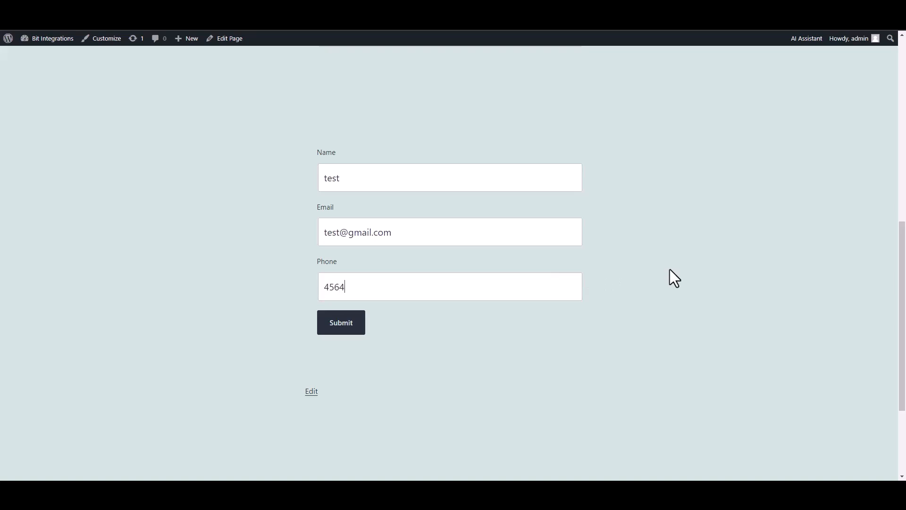
click(346, 327)
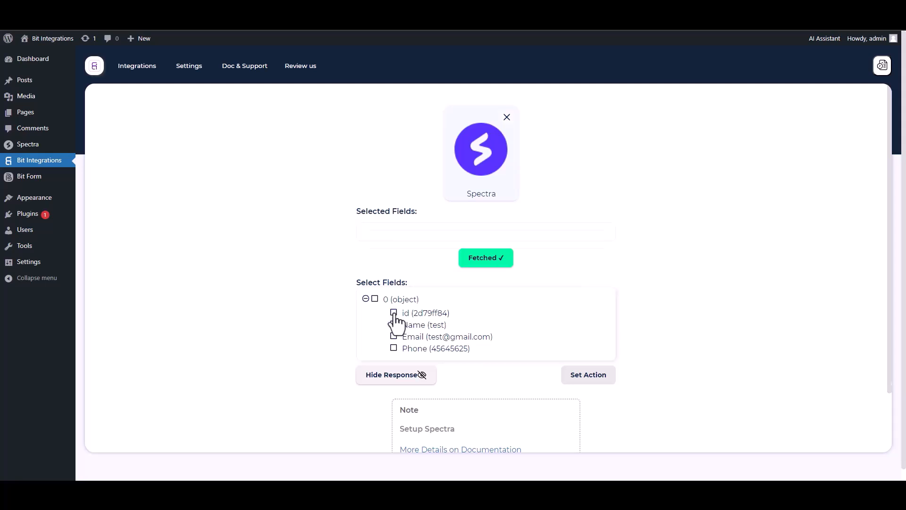
Select the id, Name, Email and Phone fields from the fetched response
click(394, 313)
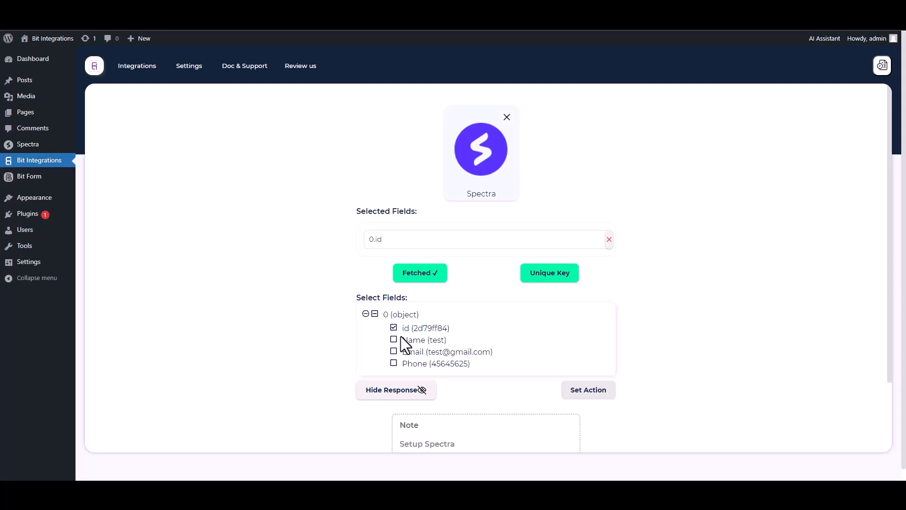
click(394, 340)
click(394, 375)
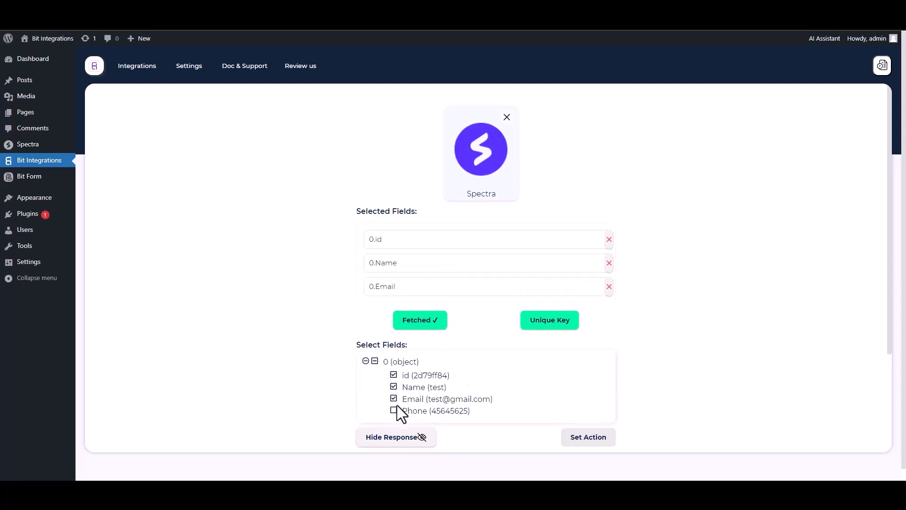
click(394, 410)
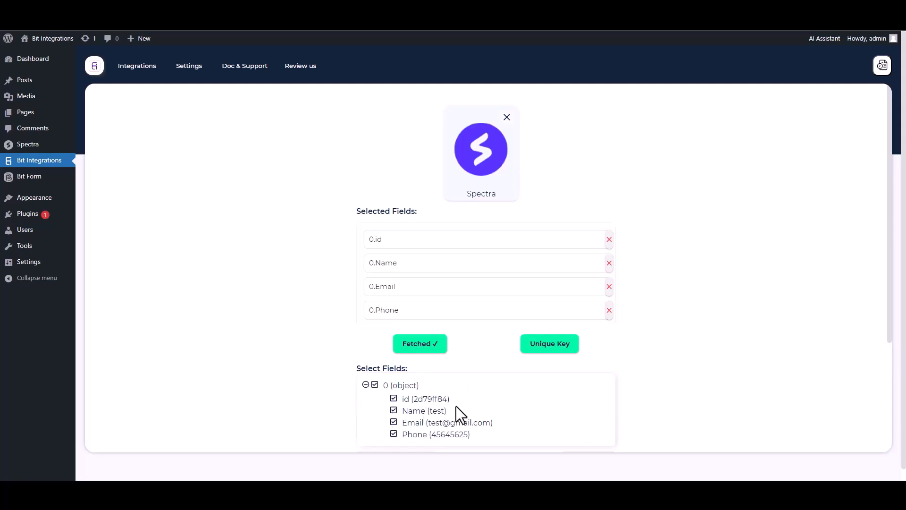
Set 0.id as the unique primary key
click(546, 354)
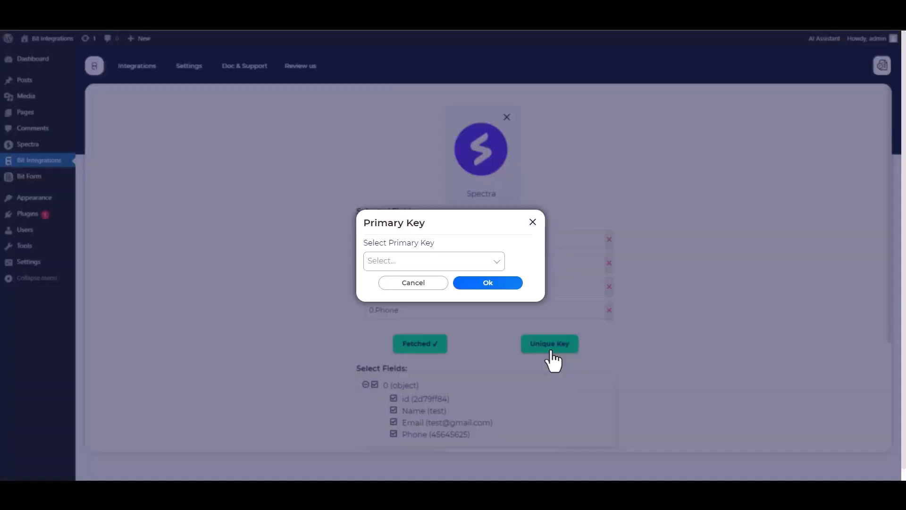
click(427, 260)
click(386, 285)
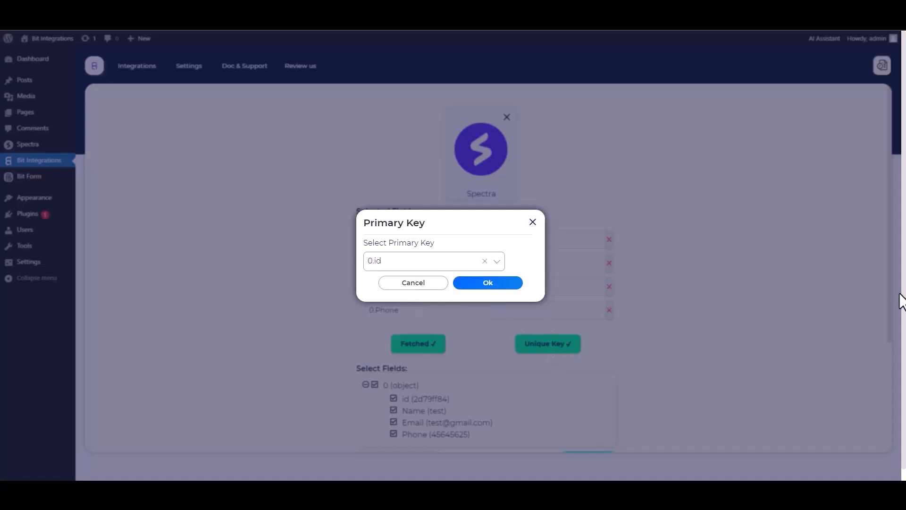
click(488, 285)
scroll(650, 285, down, 1)
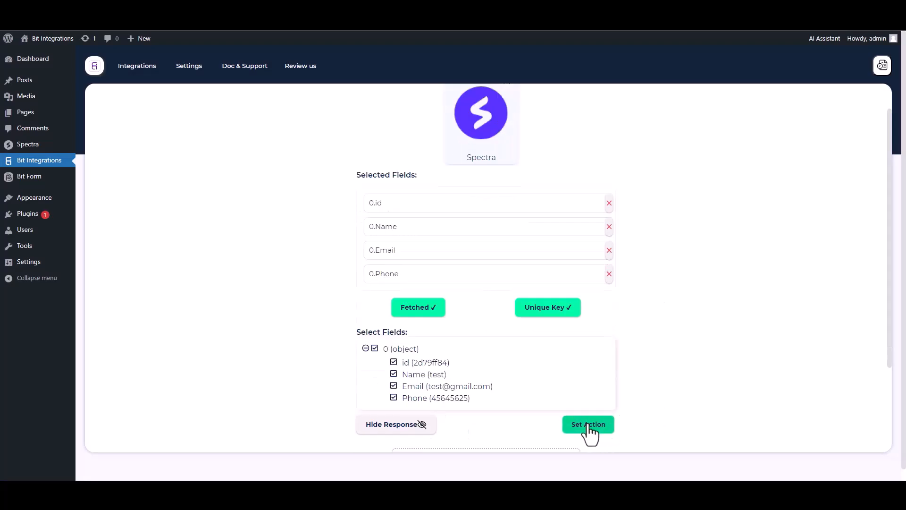
Choose Google Drive, found by searching 'Goog', as the action and follow its client-credentials help link
click(588, 425)
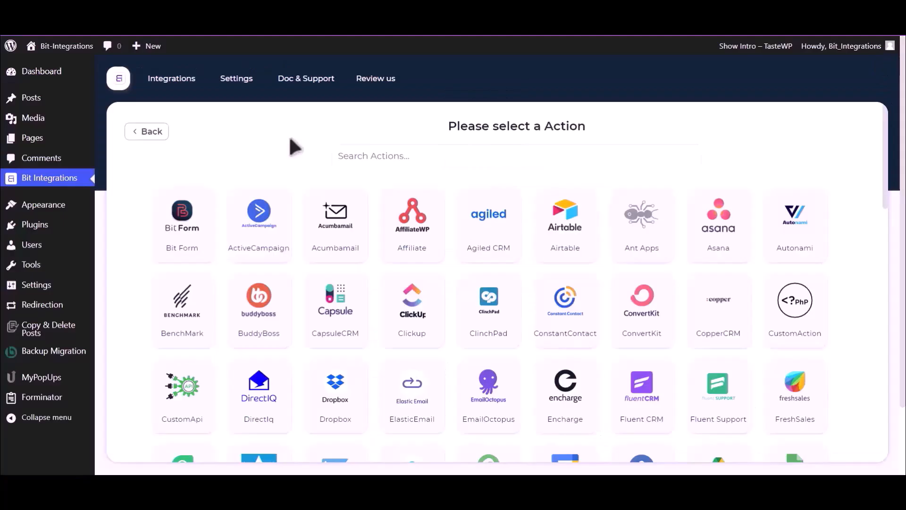
click(467, 151)
text(Goog)
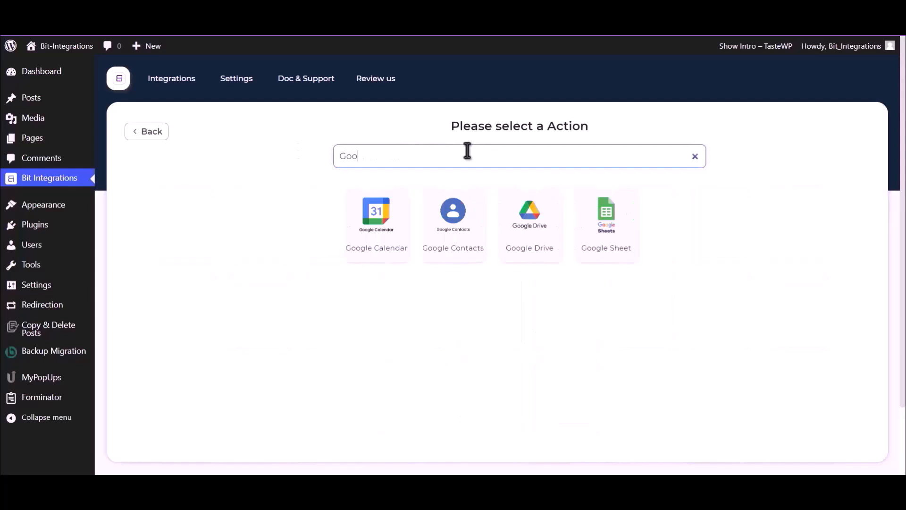
click(525, 231)
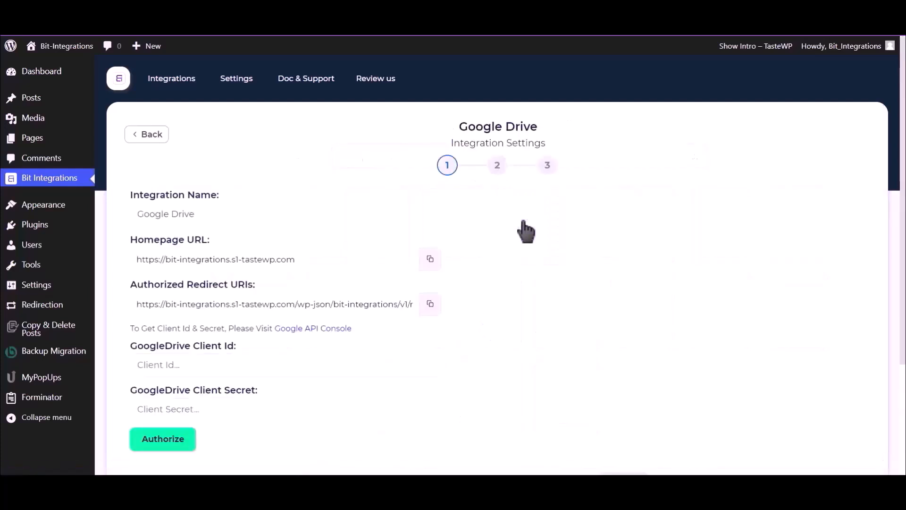
scroll(525, 231, down, 2)
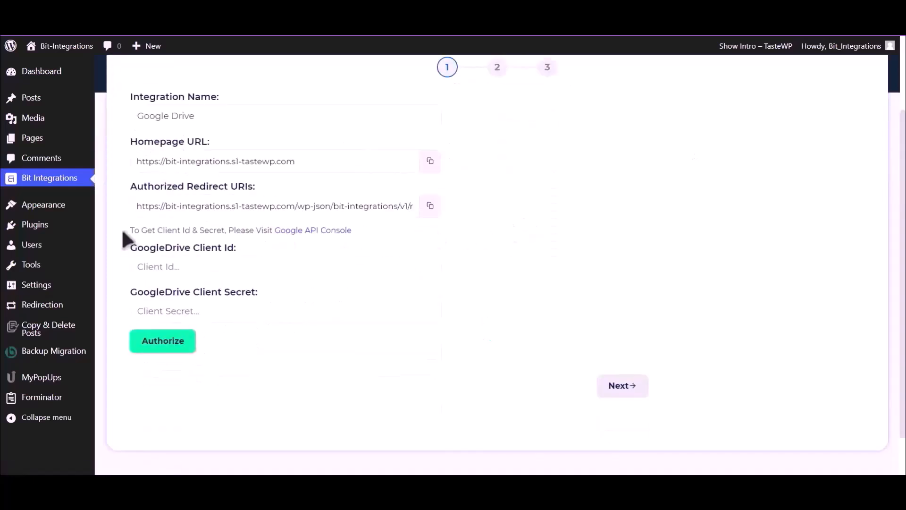
drag(131, 229, 271, 232)
click(282, 235)
Search the Cloud Console for 'Google Drive API' and enable it
click(296, 232)
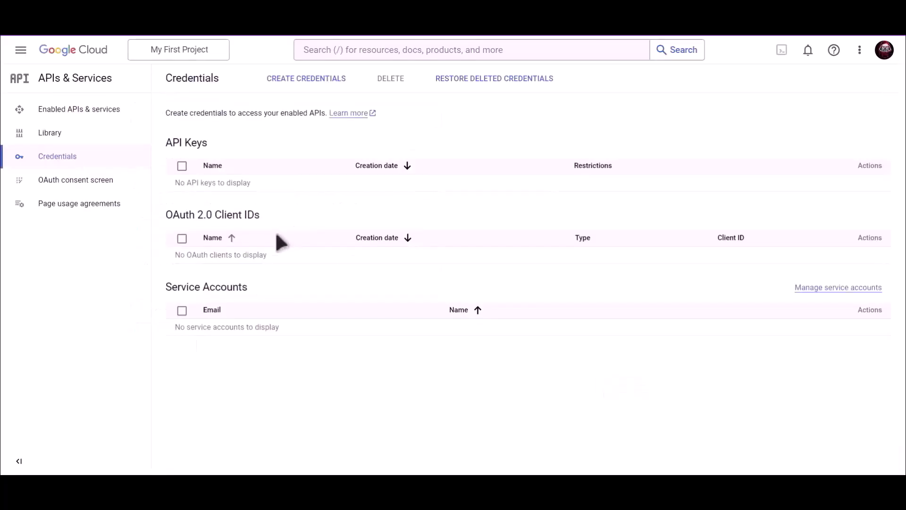
click(401, 50)
text(Google)
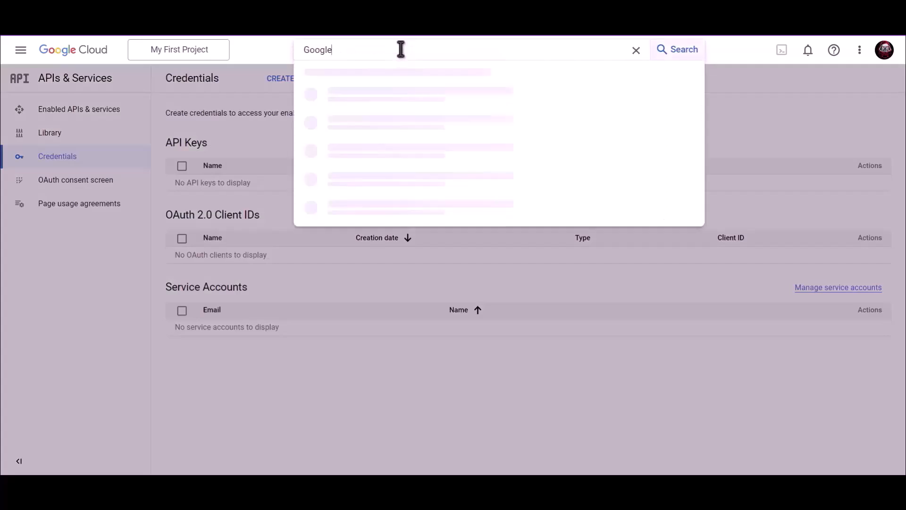
text( Drive API)
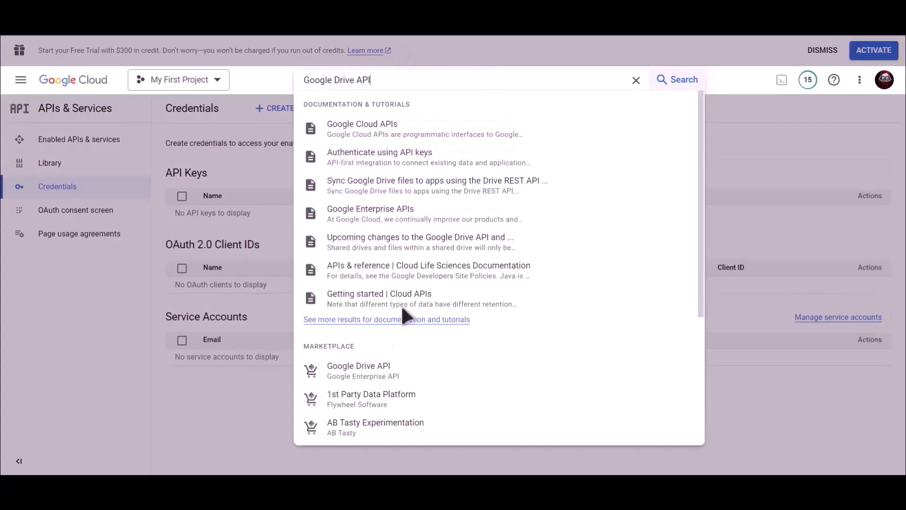
click(363, 377)
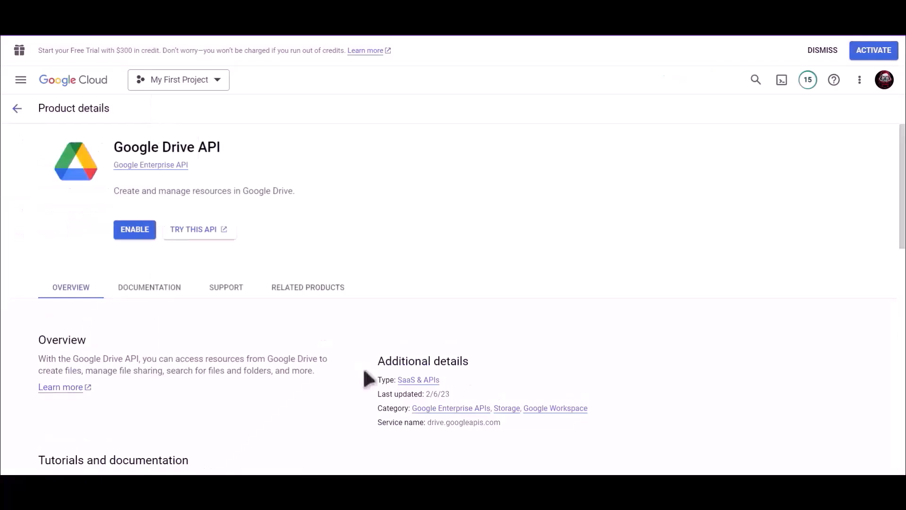
click(137, 230)
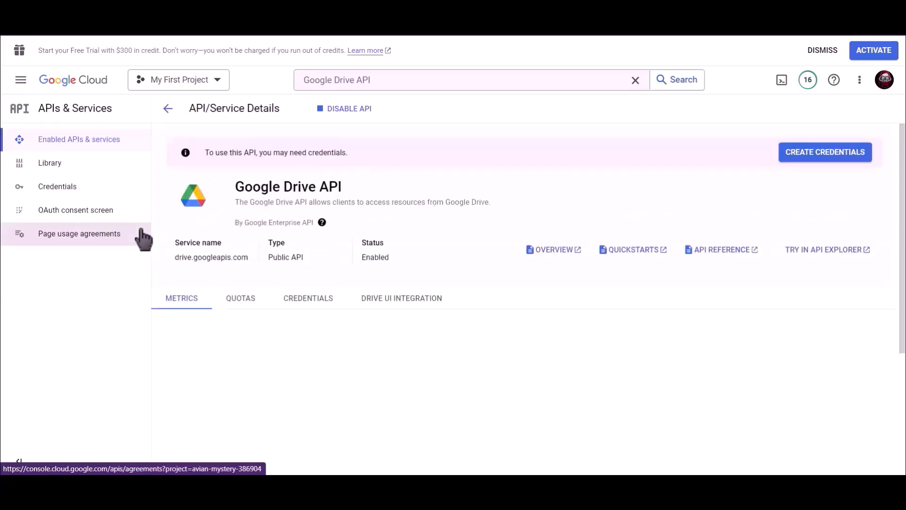
Begin a Web application OAuth client ID and name it 'Bit Integrations'
click(78, 191)
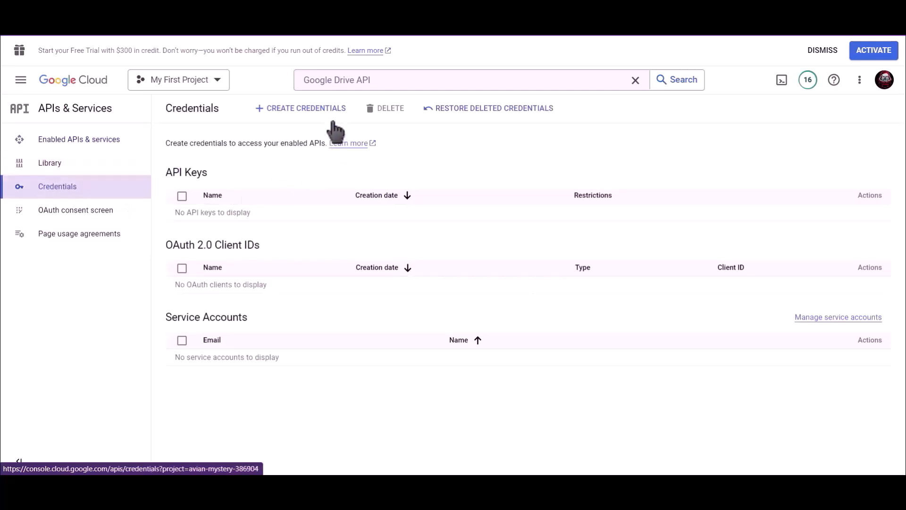
click(302, 111)
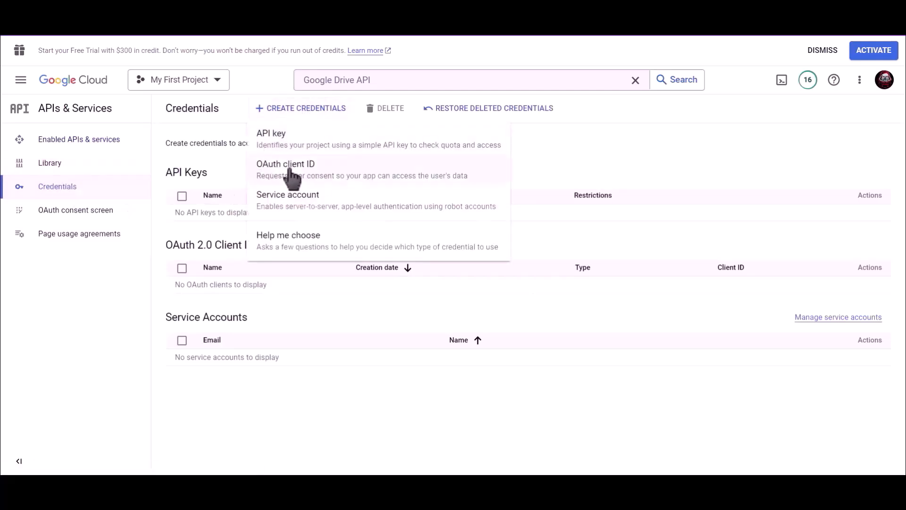
click(342, 177)
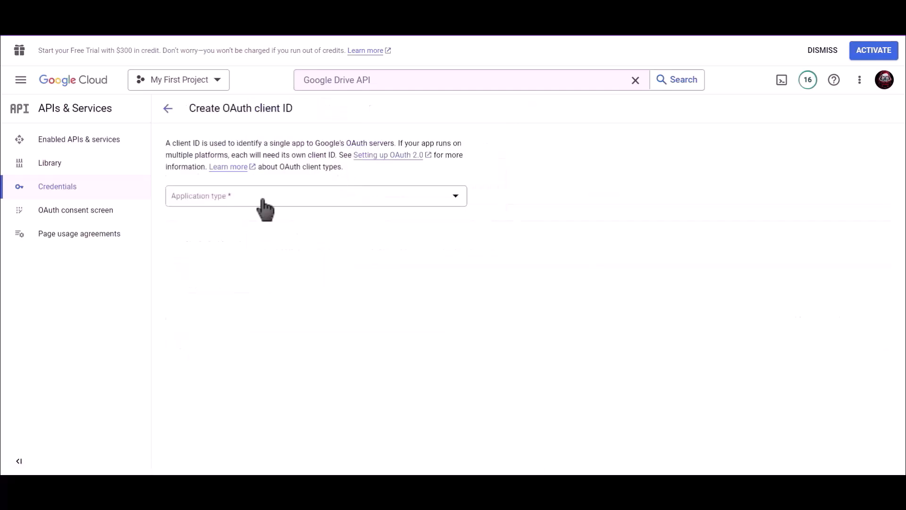
click(233, 197)
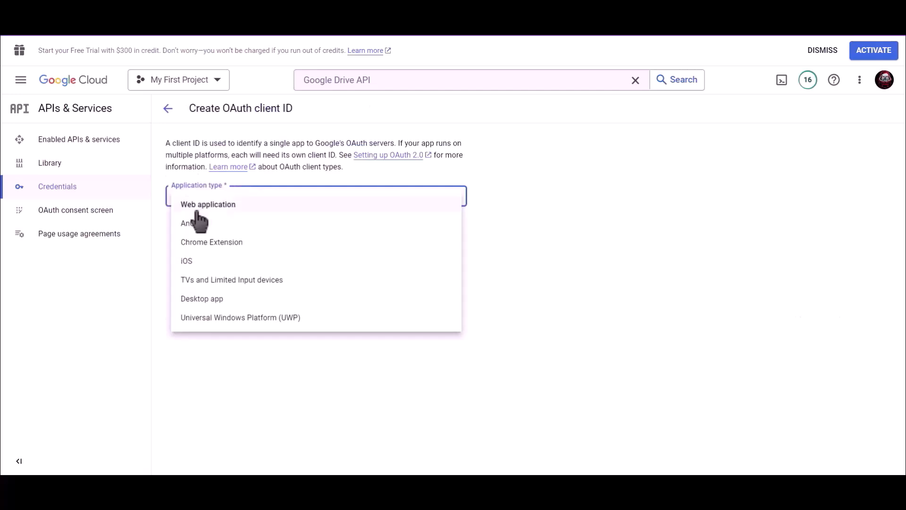
click(246, 208)
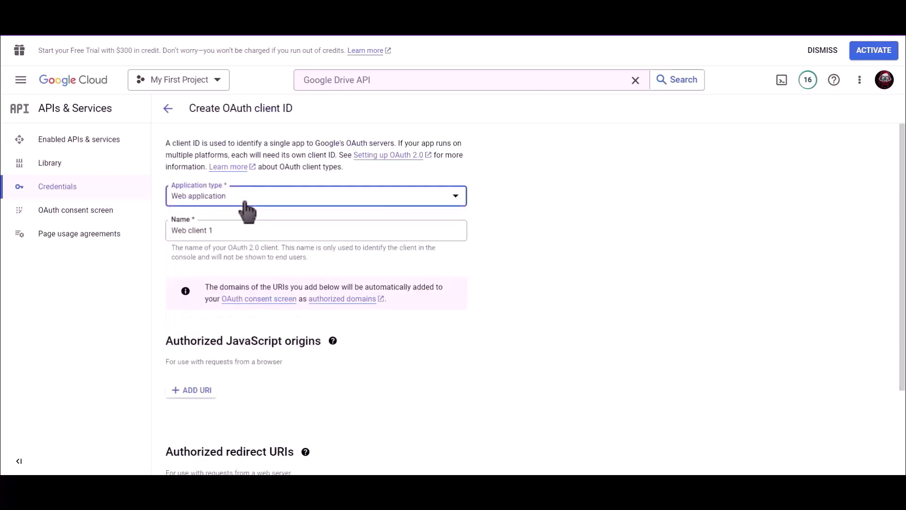
drag(224, 230, 164, 228)
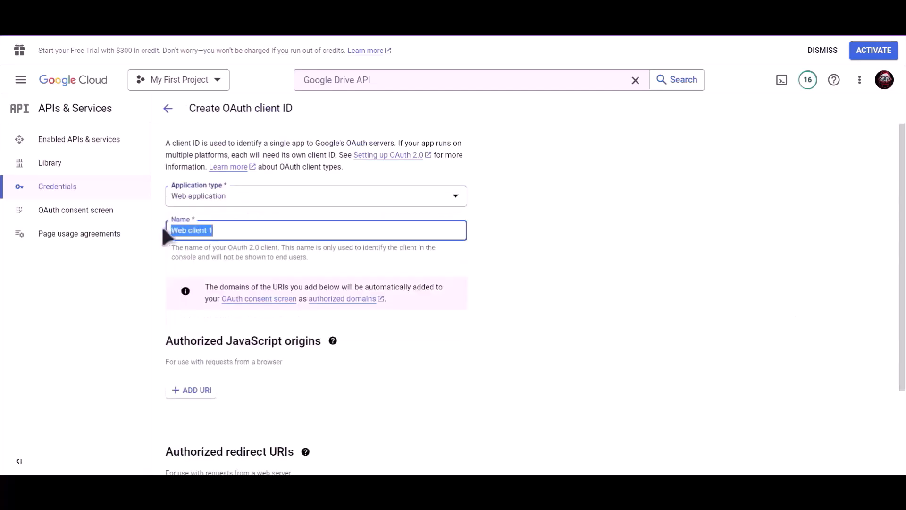
text(Bit Integrations)
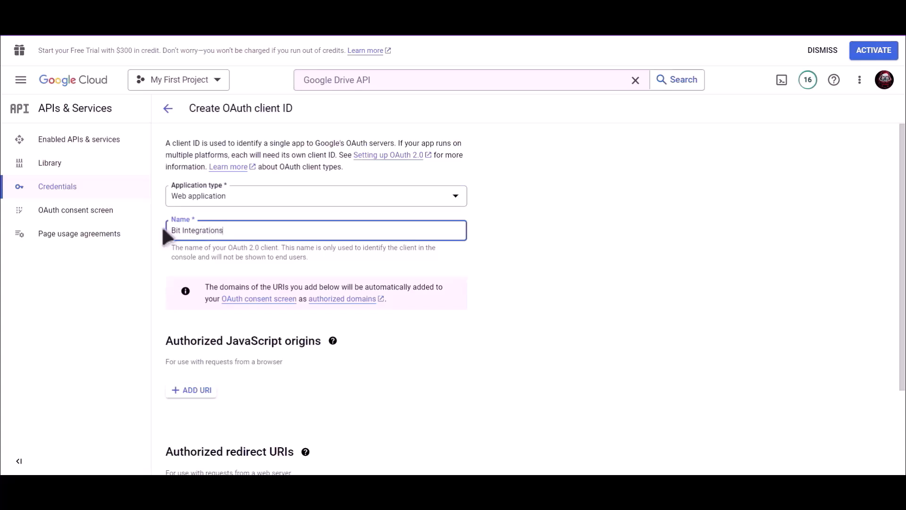
click(487, 272)
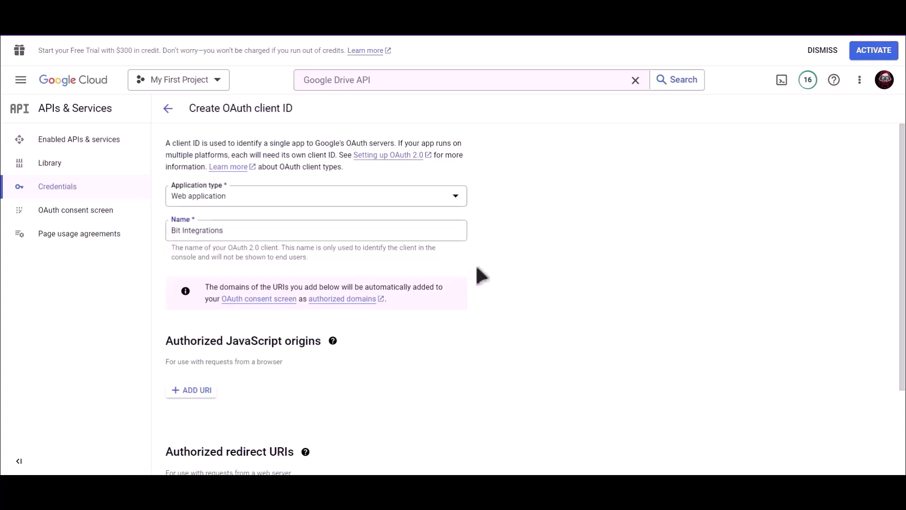
scroll(476, 271, down, 3)
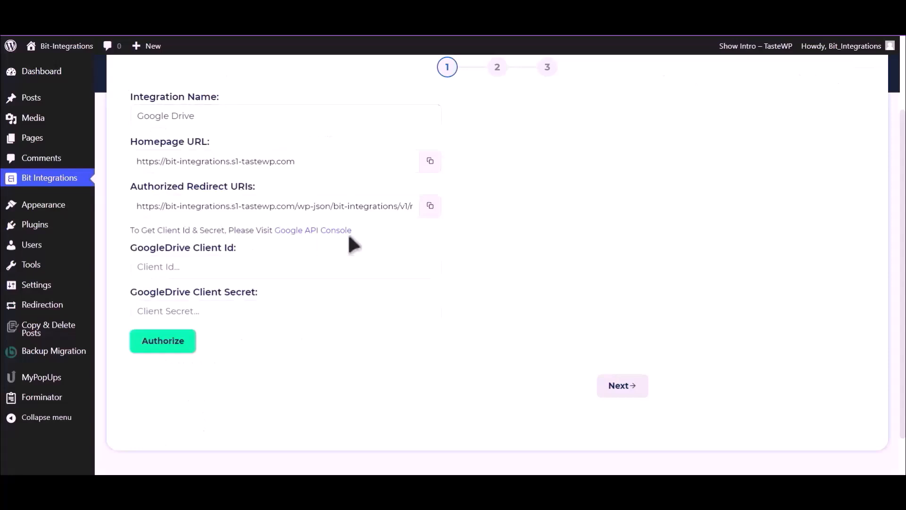
Add the copied Bit Integrations redirect URI as an authorized redirect URI and create the client
click(431, 208)
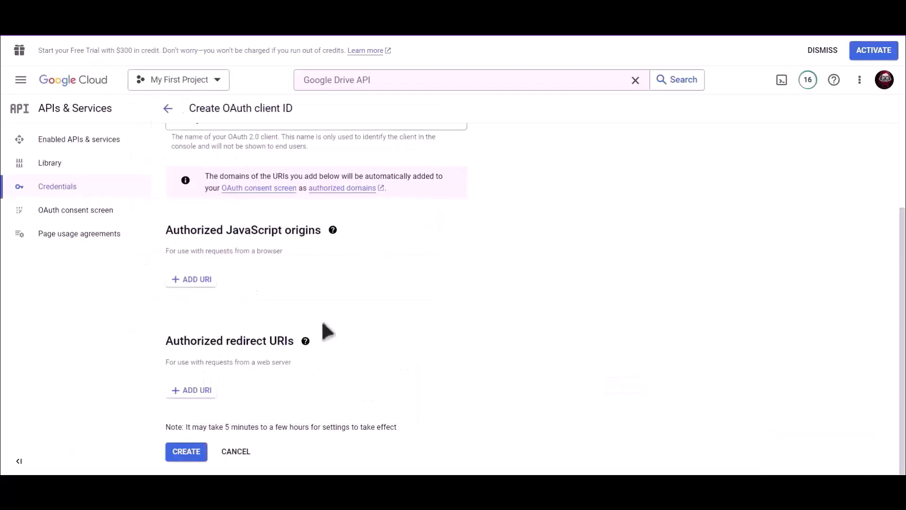
click(197, 396)
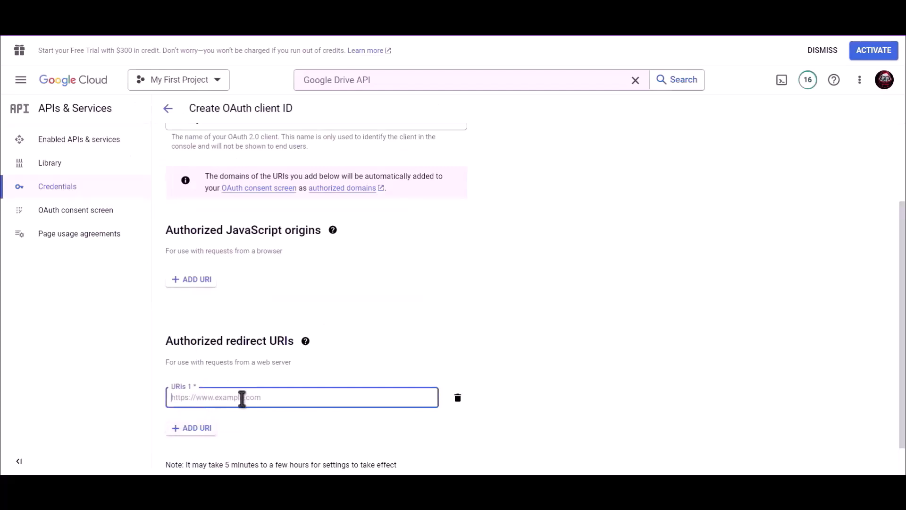
key(ctrl+v)
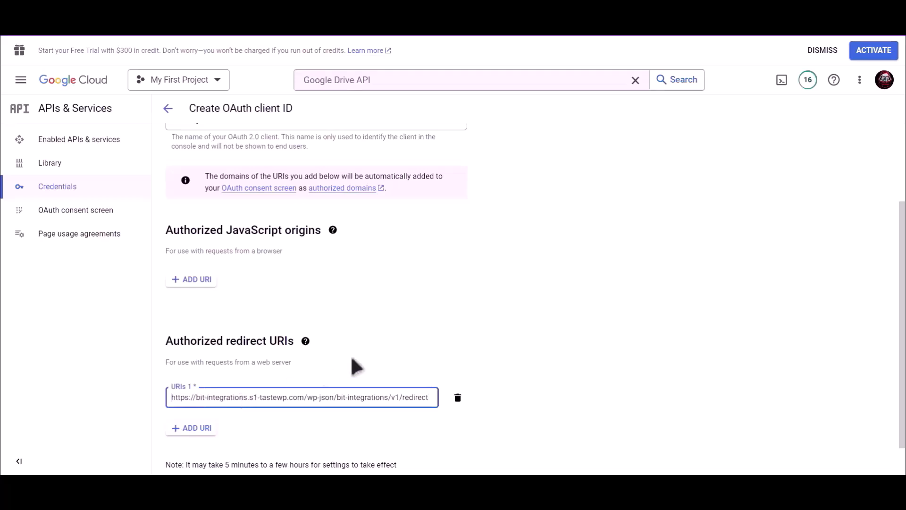
scroll(445, 344, down, 1)
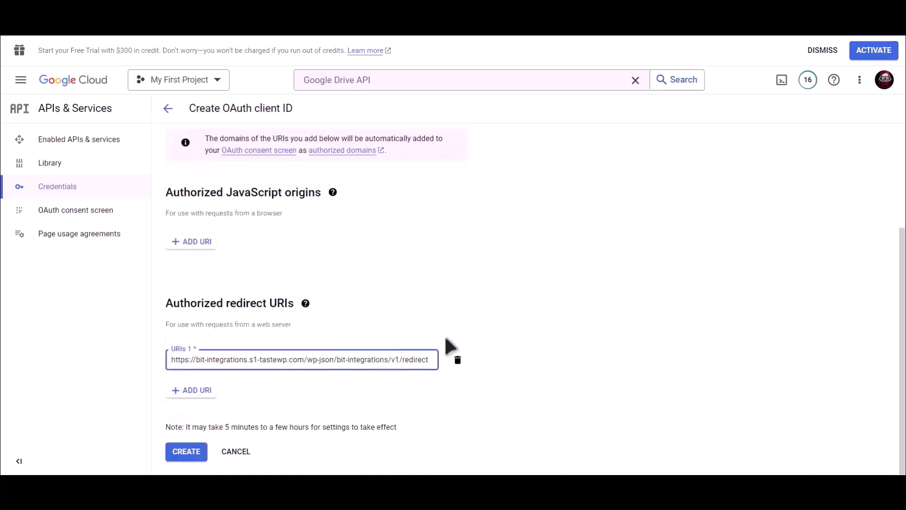
click(188, 452)
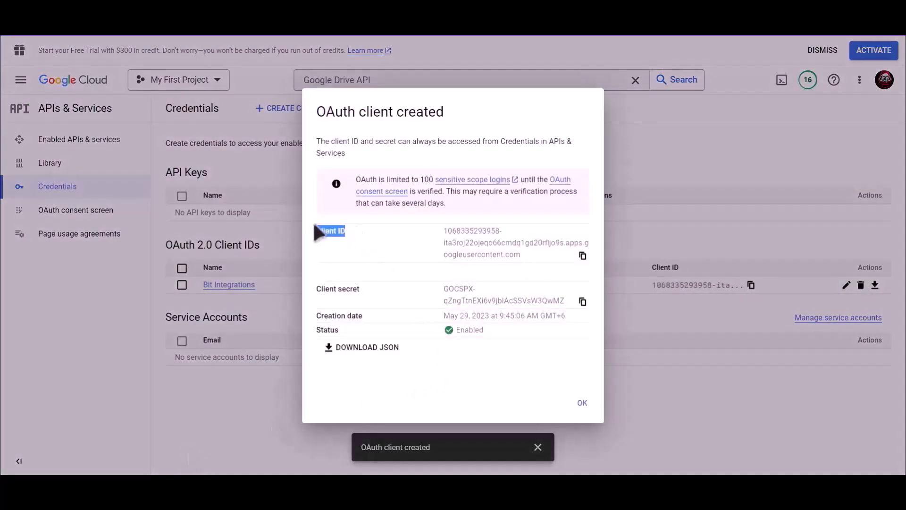
Paste the new client ID and client secret into the GoogleDrive Client Id and Client Secret fields
click(582, 256)
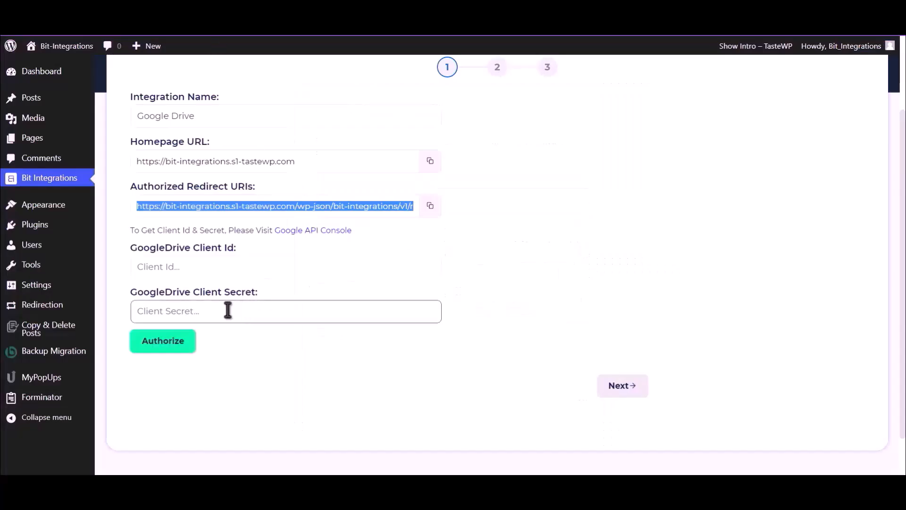
click(223, 268)
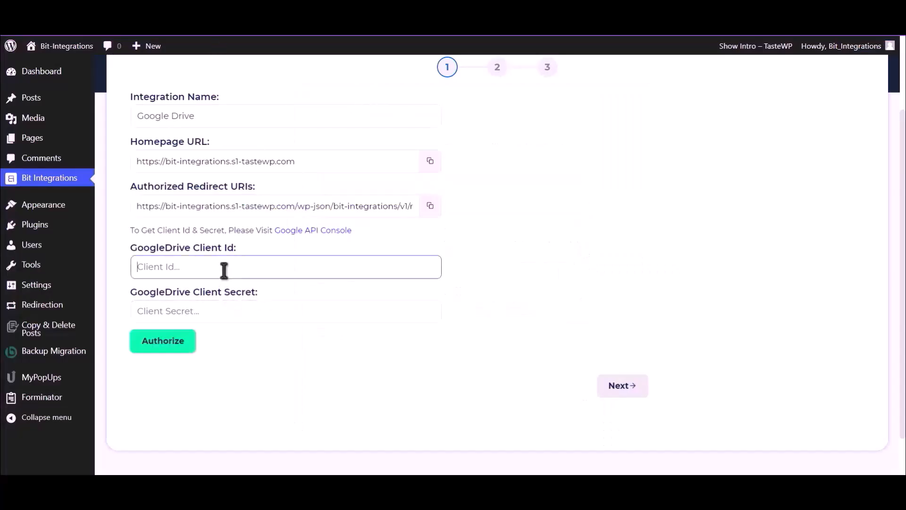
key(ctrl+v)
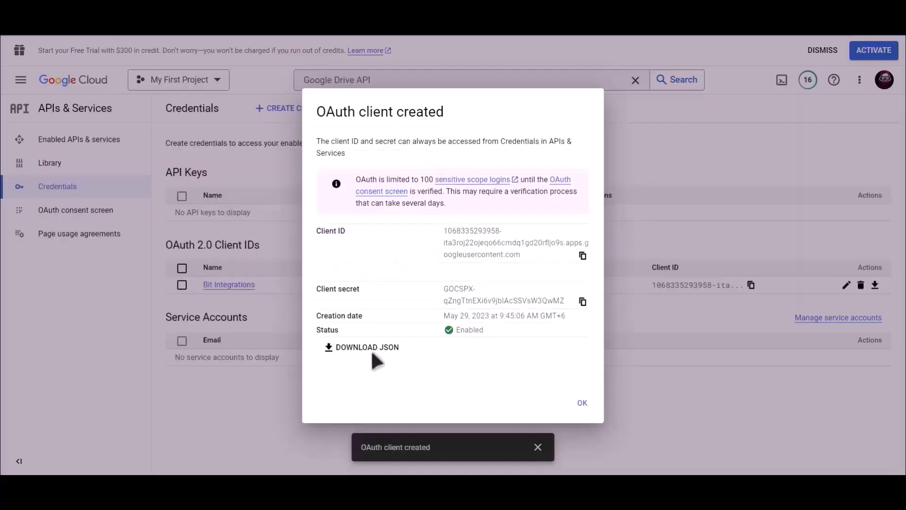
drag(359, 289, 318, 290)
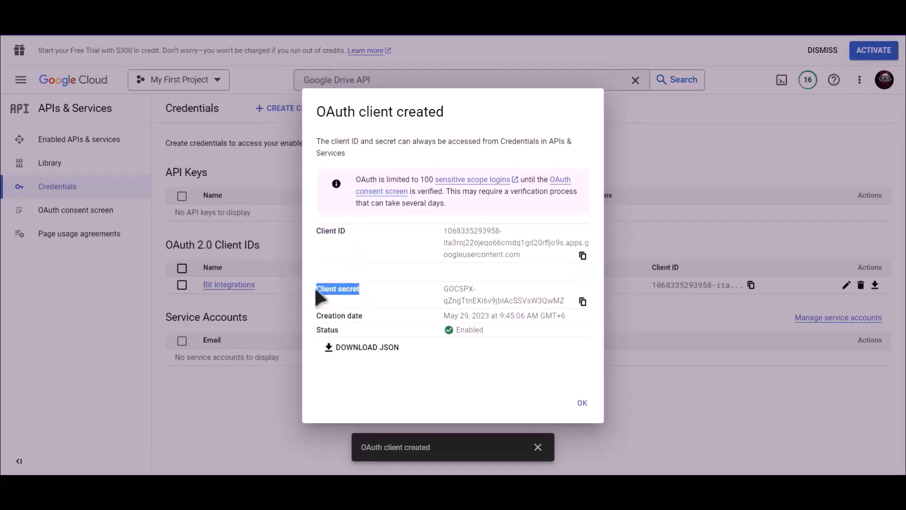
click(583, 302)
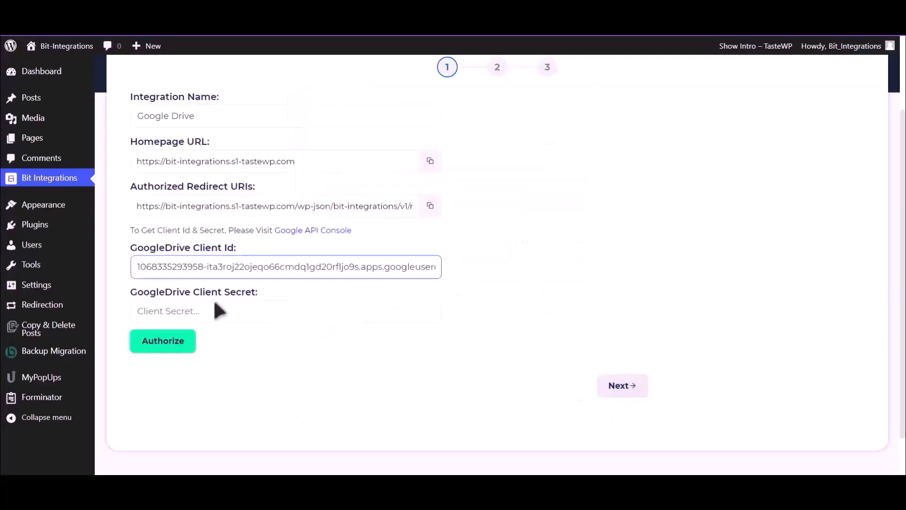
click(216, 311)
key(ctrl+v)
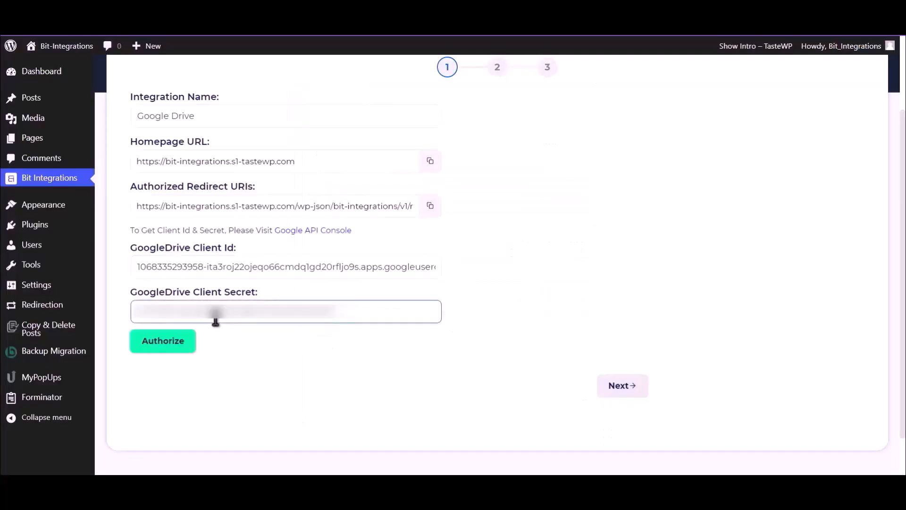
Authorize Google Drive with the Google account, proceeding past the unverified-app warning to grant access
click(162, 341)
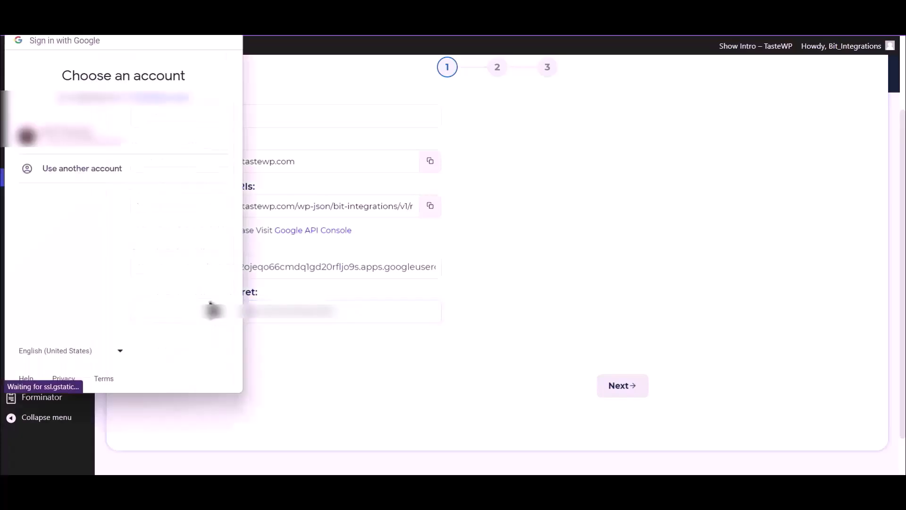
click(137, 150)
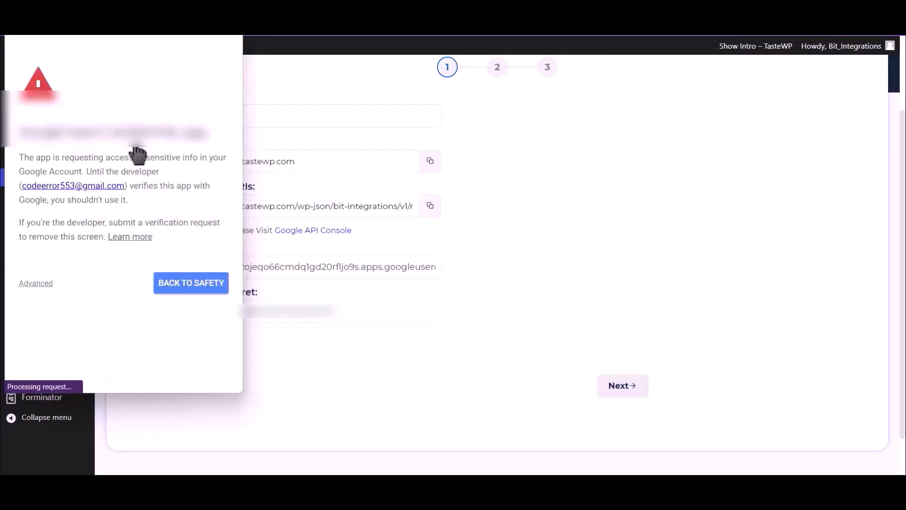
click(42, 285)
click(90, 368)
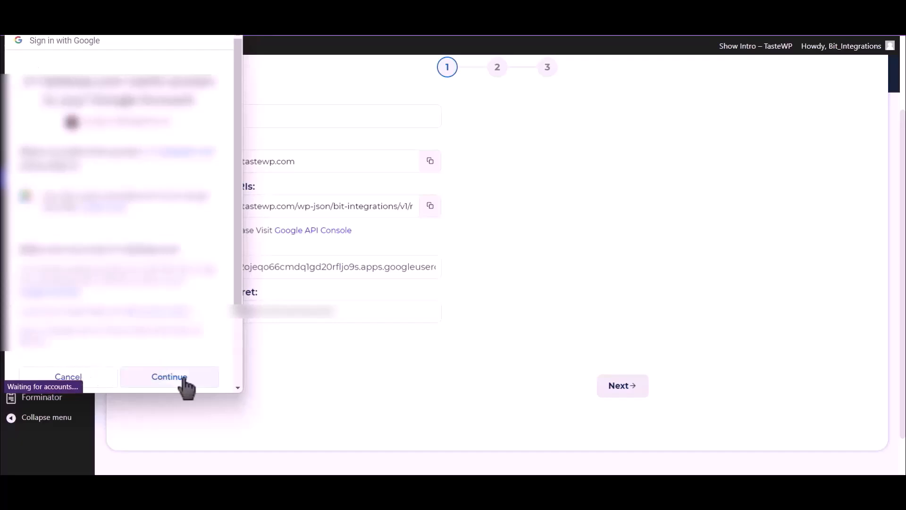
click(184, 383)
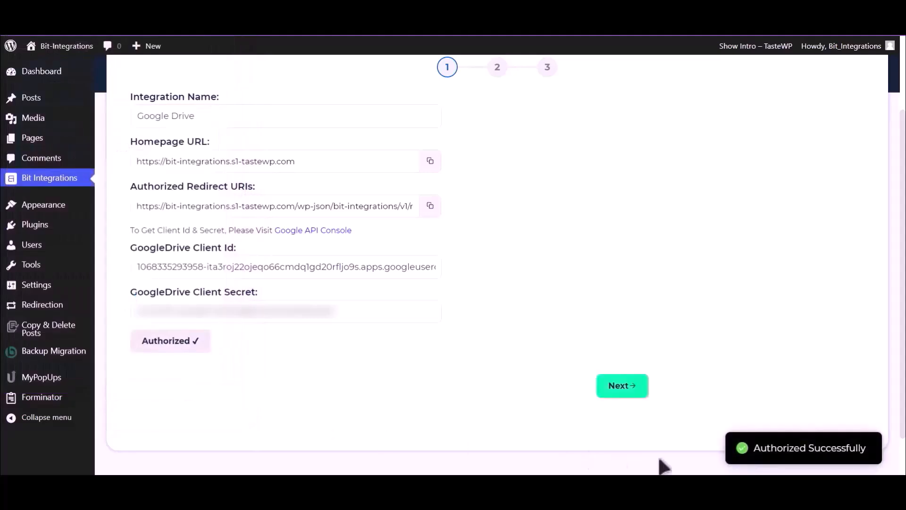
drag(755, 448, 874, 454)
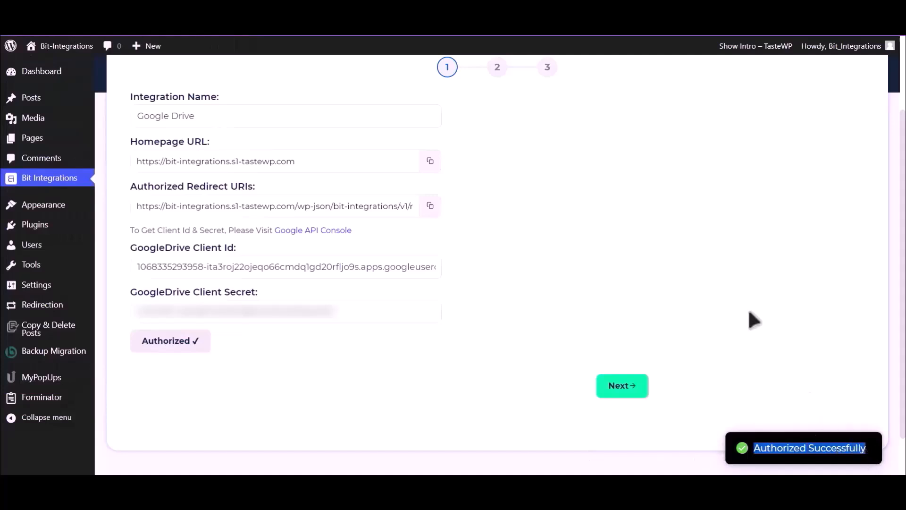
Map File Input to Upload file-1 and GoogleDrive Folder to 'Bit Integrations', then advance to the final step
click(626, 392)
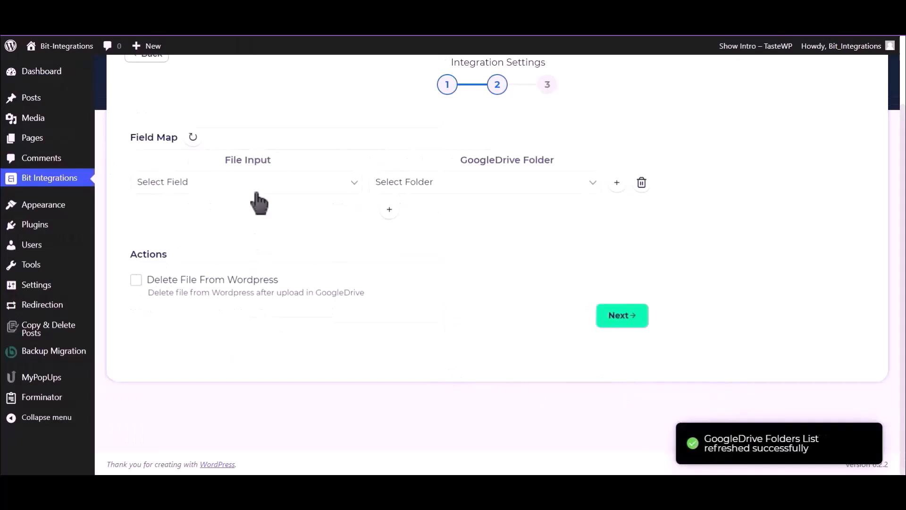
click(254, 189)
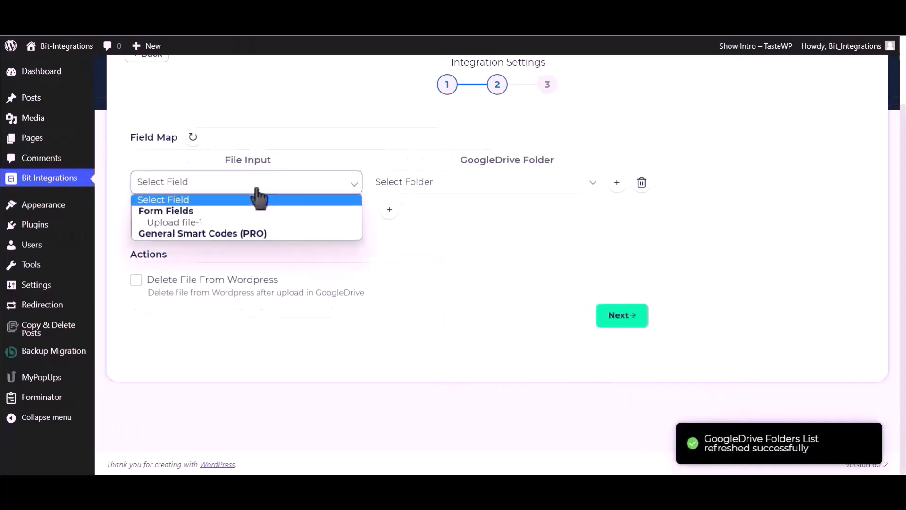
click(210, 223)
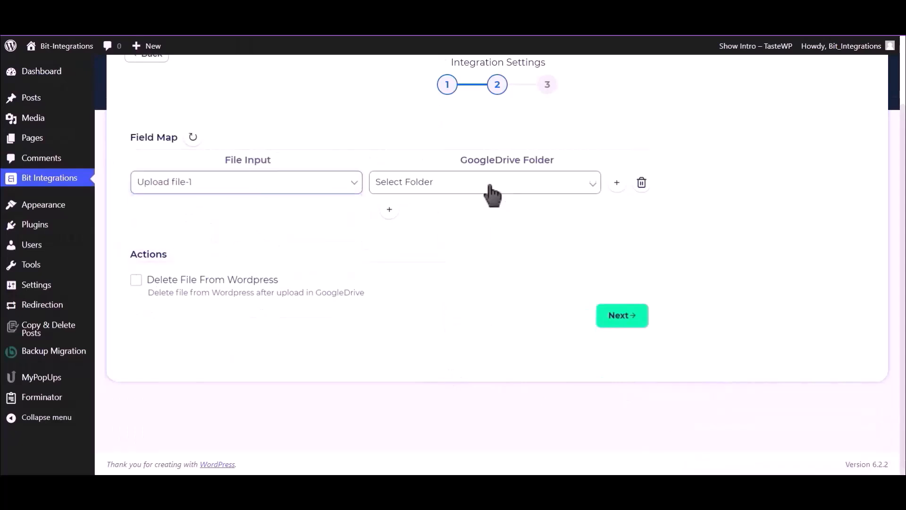
click(490, 187)
click(470, 212)
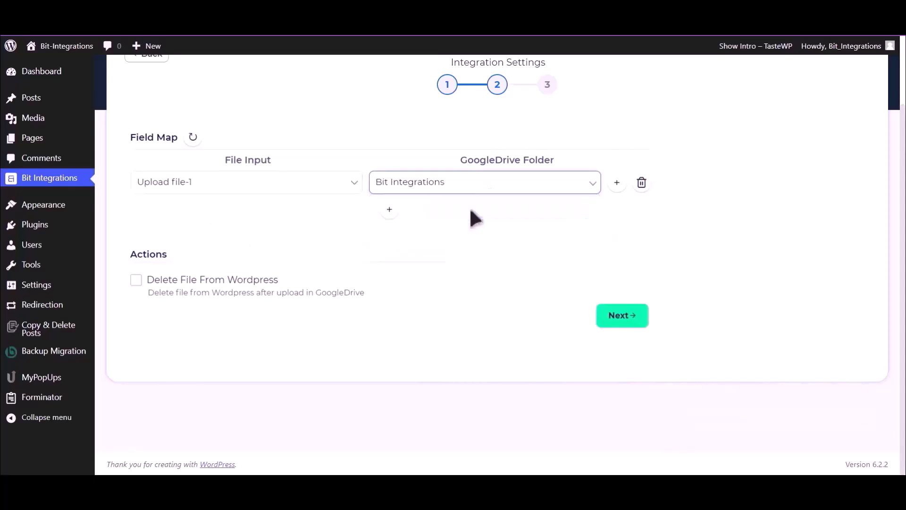
click(135, 280)
click(626, 324)
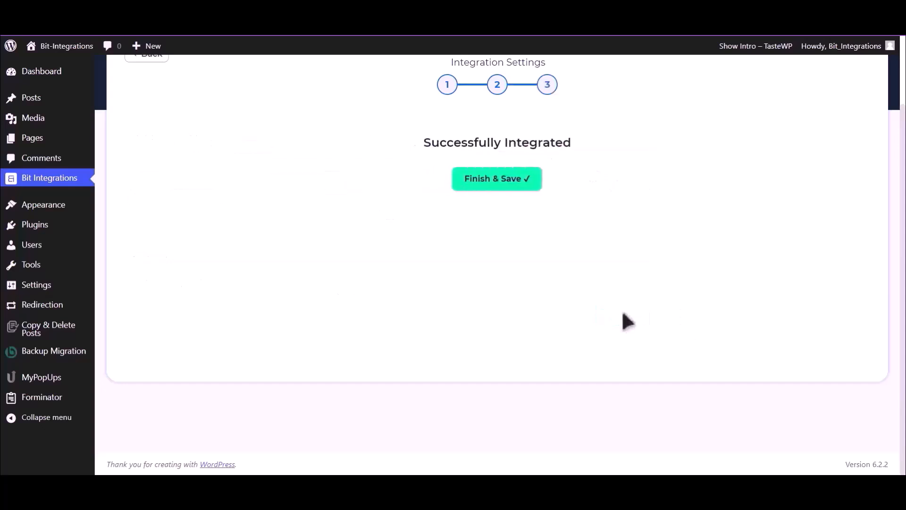
Fill the test entry with name 'Bit Integrations', an e-mail address and a phone number
click(506, 186)
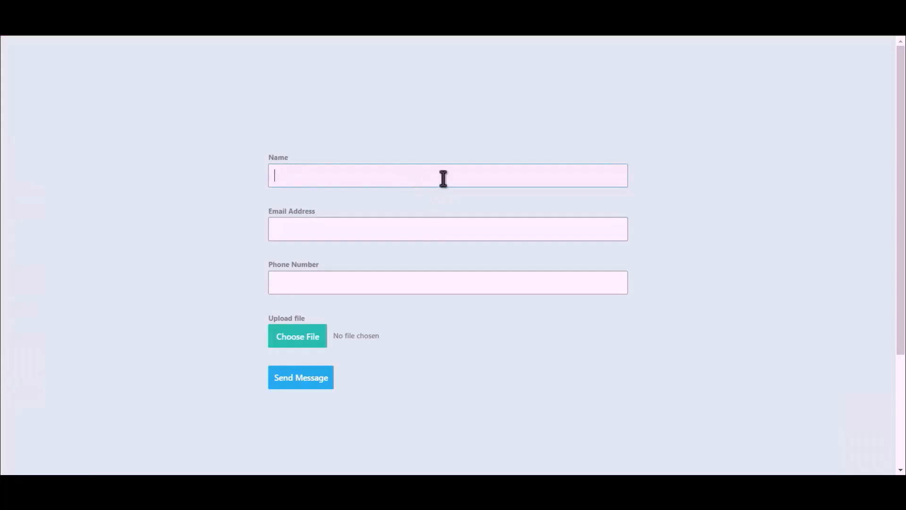
text(Bit Integrations)
click(438, 226)
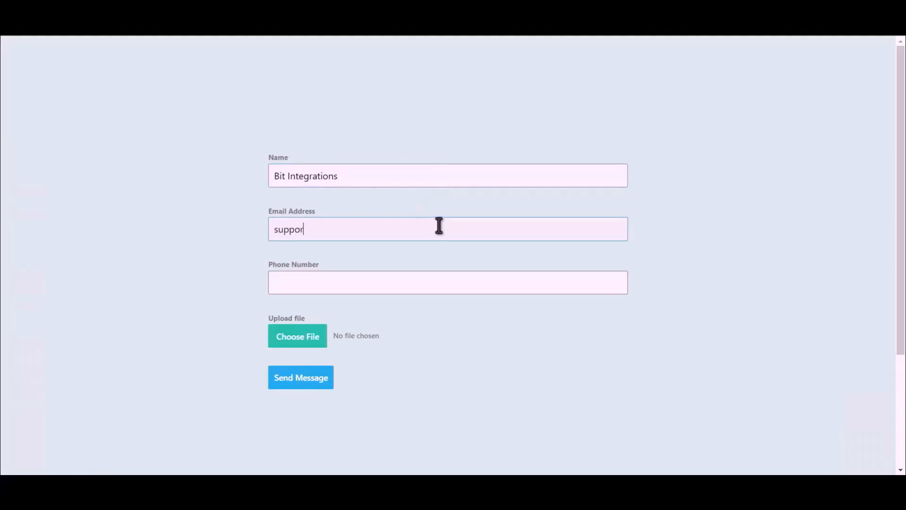
click(395, 285)
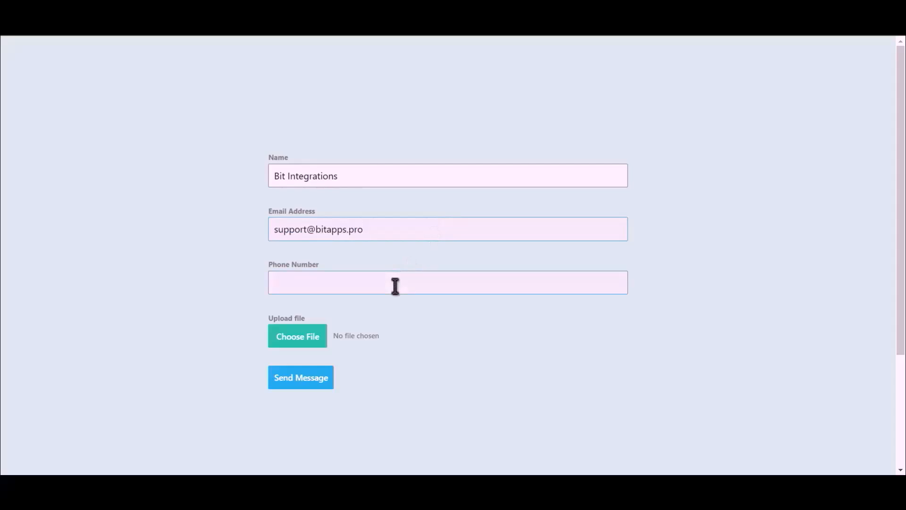
text(444555666)
Attach the Bit Integrations.png file and submit the form entry
click(282, 345)
double_click(129, 106)
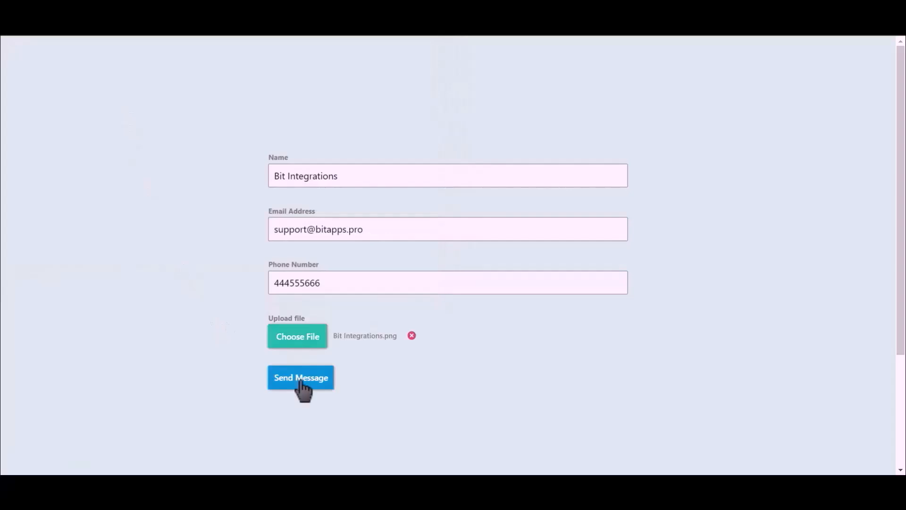
click(302, 380)
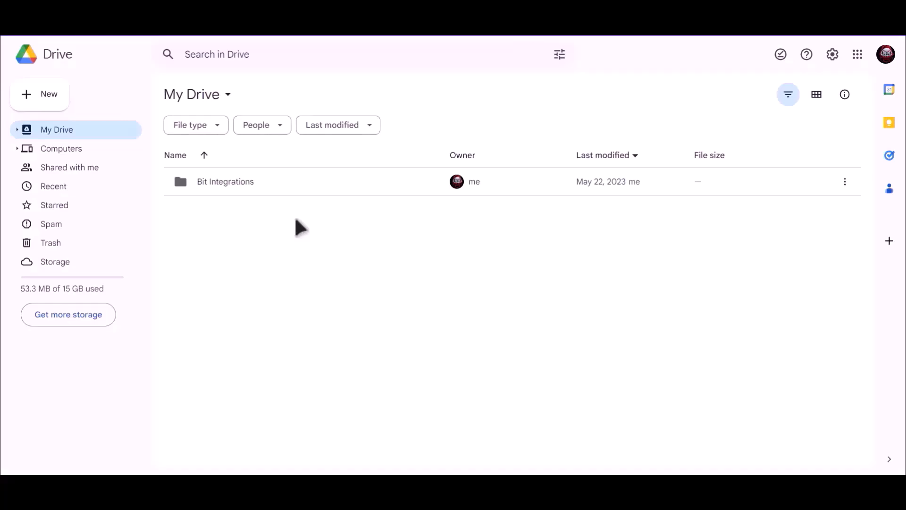
Open the Bit Integrations folder in My Drive to find the uploaded PNG
click(210, 184)
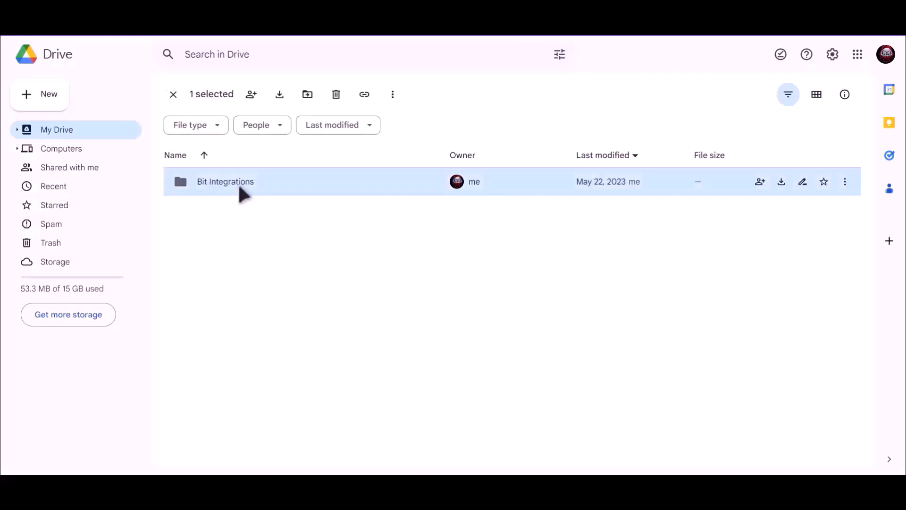